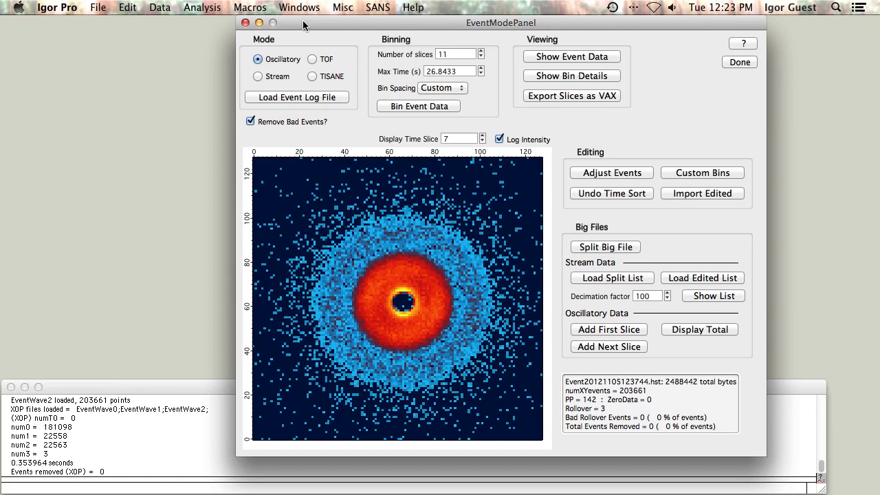
Load the event file Event20121105123744.hst from the various bad files folder in Stream mode without bad-event removal.
click(251, 121)
click(274, 77)
click(292, 99)
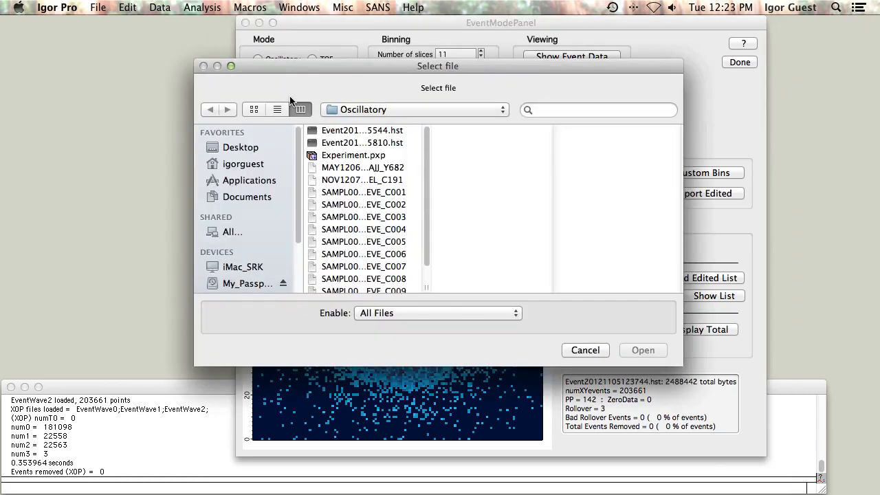
click(371, 110)
click(357, 127)
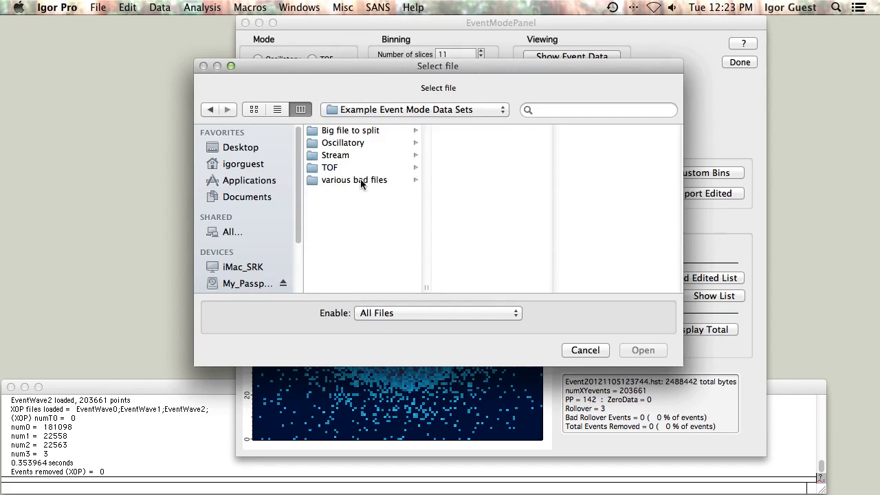
click(378, 181)
click(476, 144)
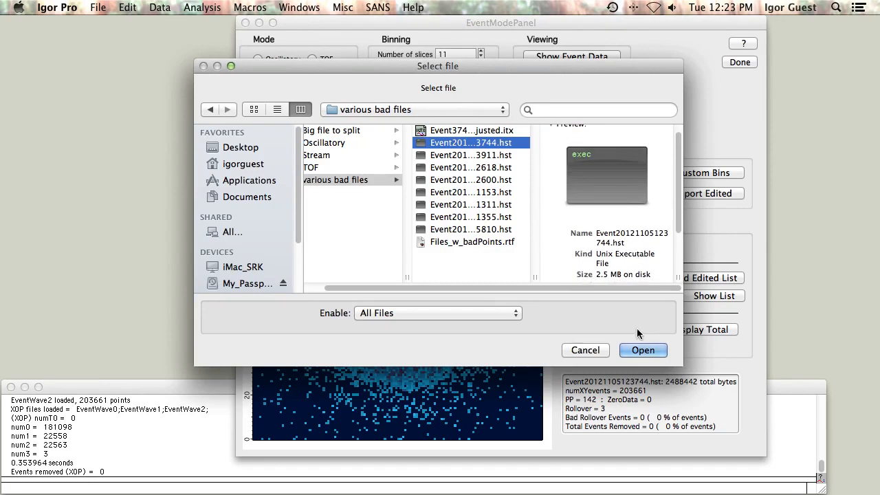
click(634, 351)
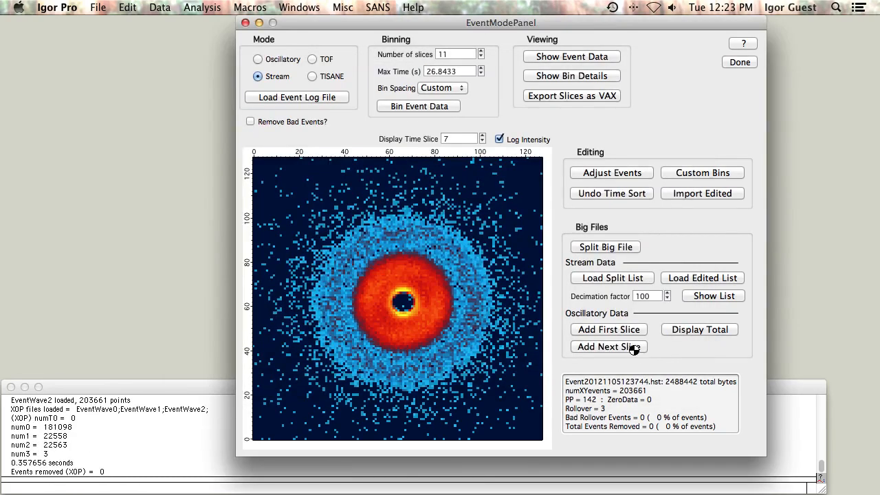
Open the Adjust Events correction panel for the rescaled time data.
drag(215, 27, 198, 300)
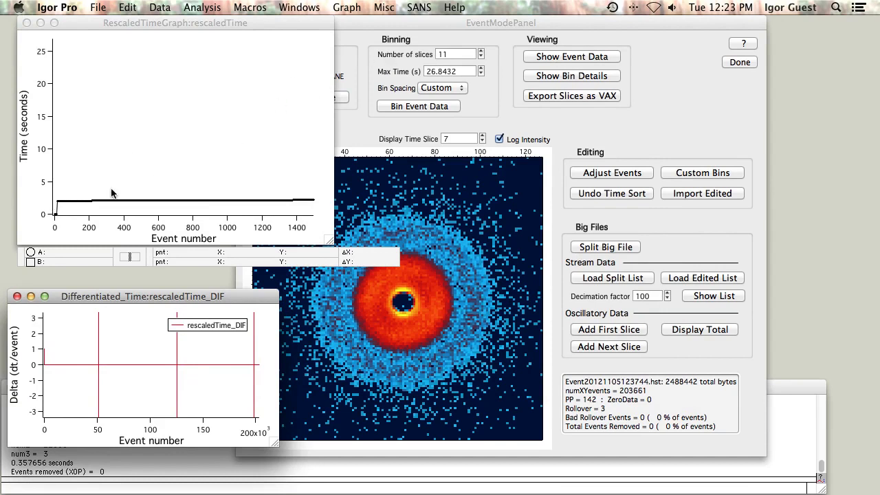
drag(159, 296, 165, 256)
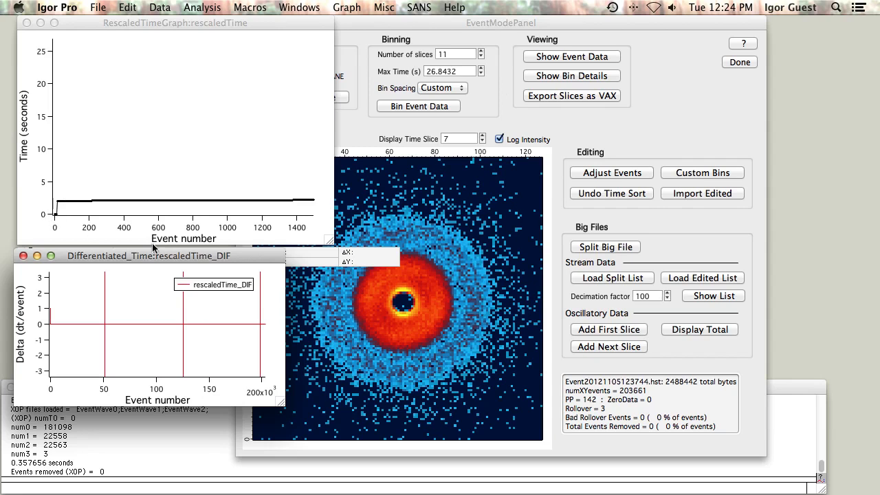
click(653, 144)
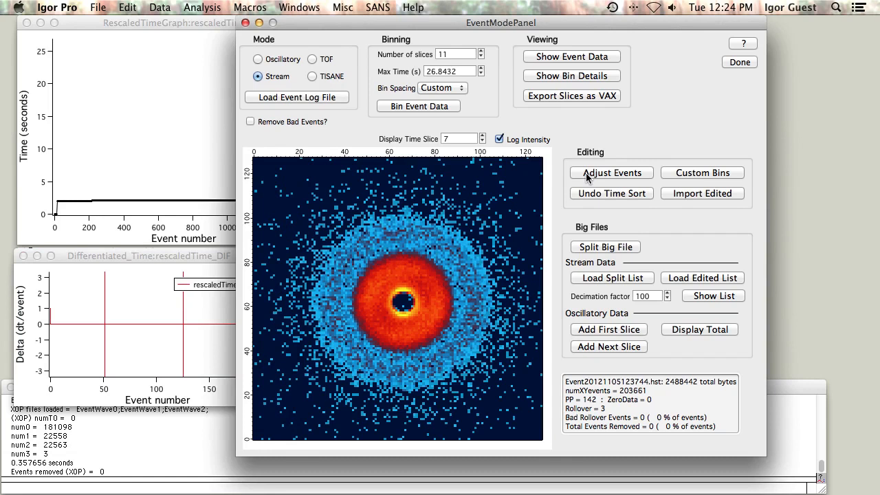
click(587, 178)
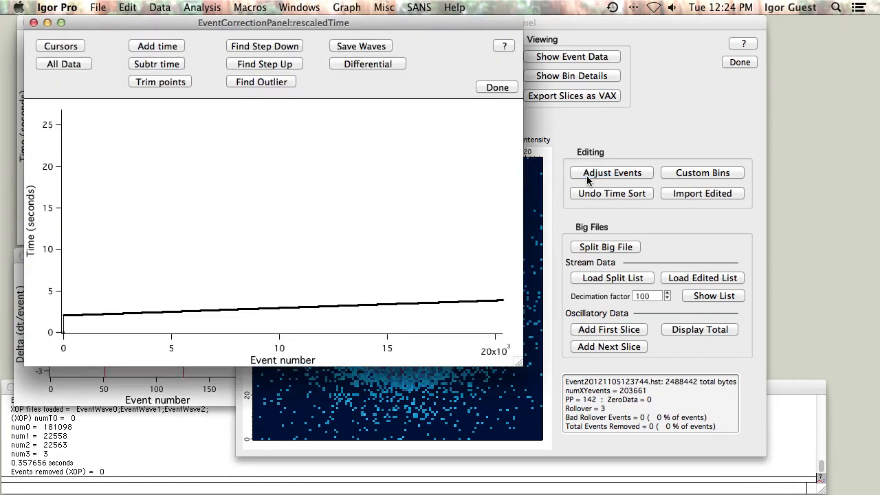
Show all events and overlay the differentiated time trace on the rescaled time graph.
click(86, 64)
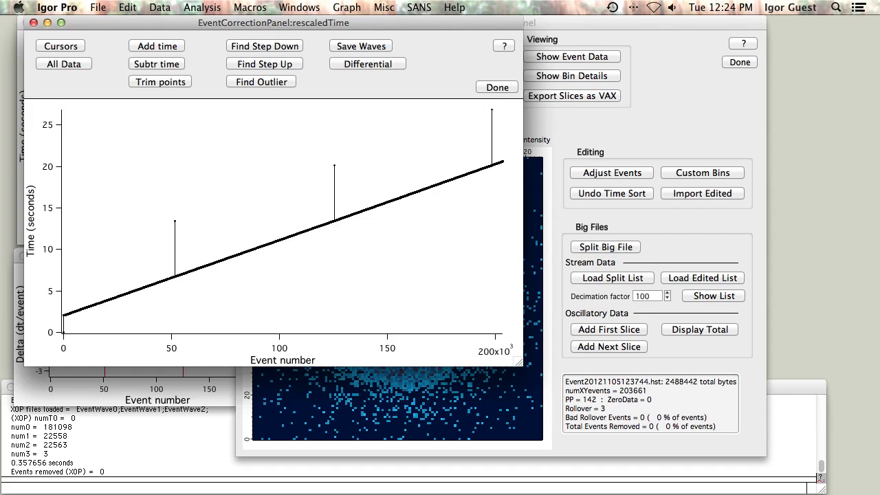
click(368, 64)
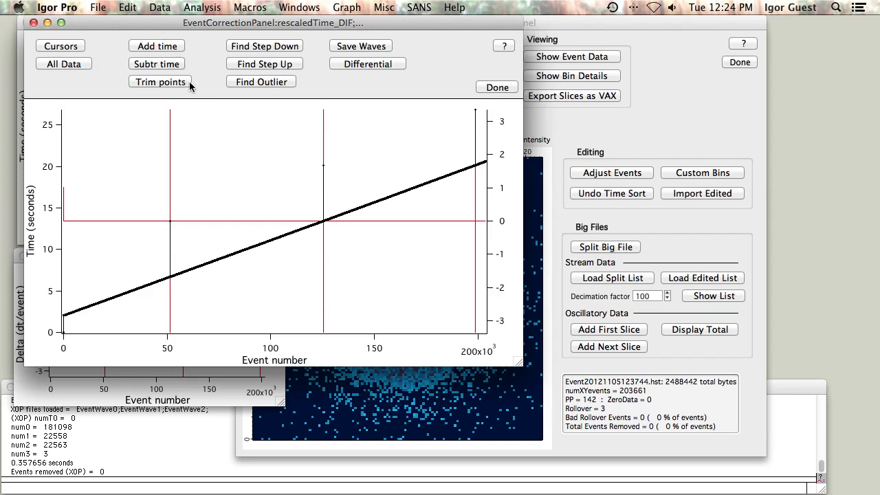
Locate the outlier near event 198,555, zoom in on its spike, and trim the spike's points between the cursors.
click(234, 84)
drag(468, 171, 484, 103)
click(481, 115)
click(485, 119)
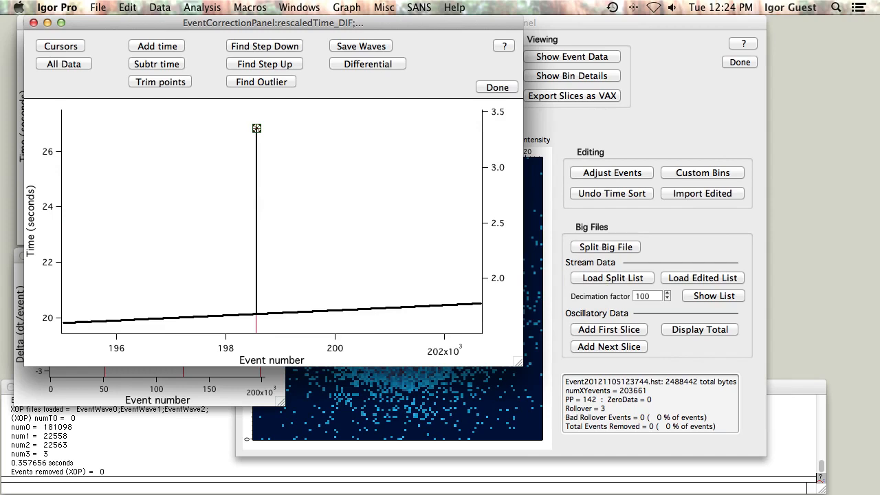
drag(248, 319, 265, 121)
click(261, 135)
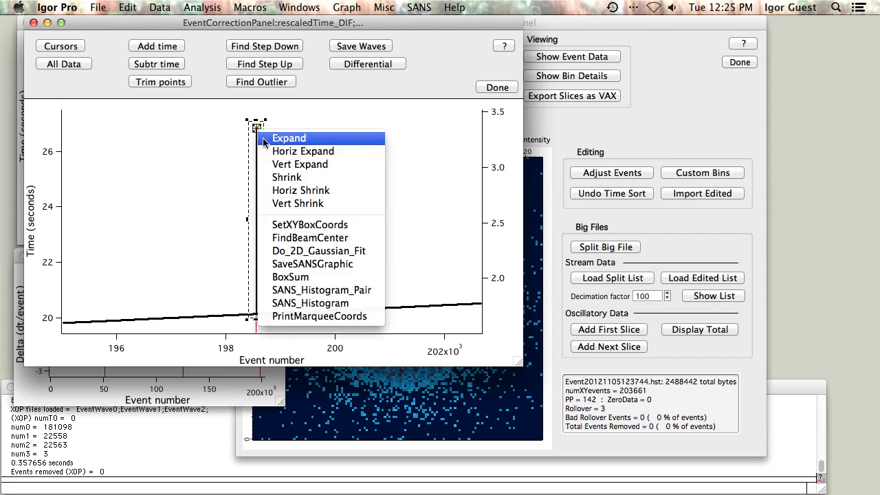
click(264, 139)
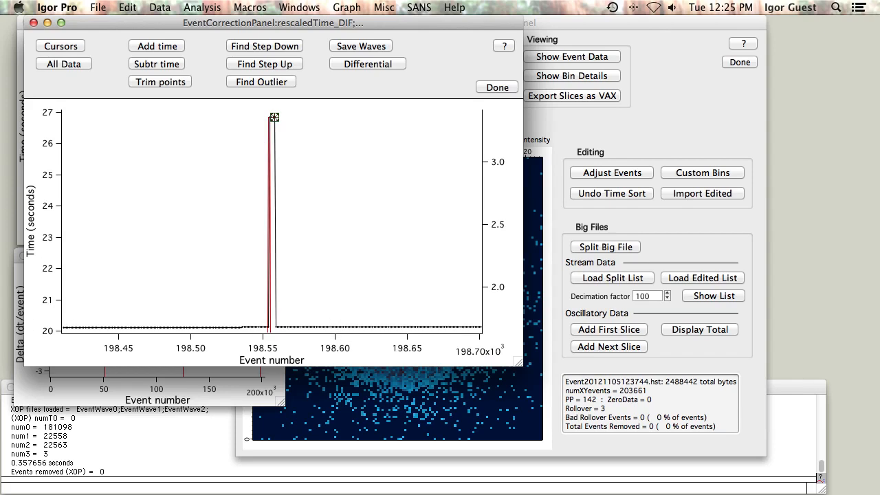
drag(284, 332, 258, 108)
click(272, 128)
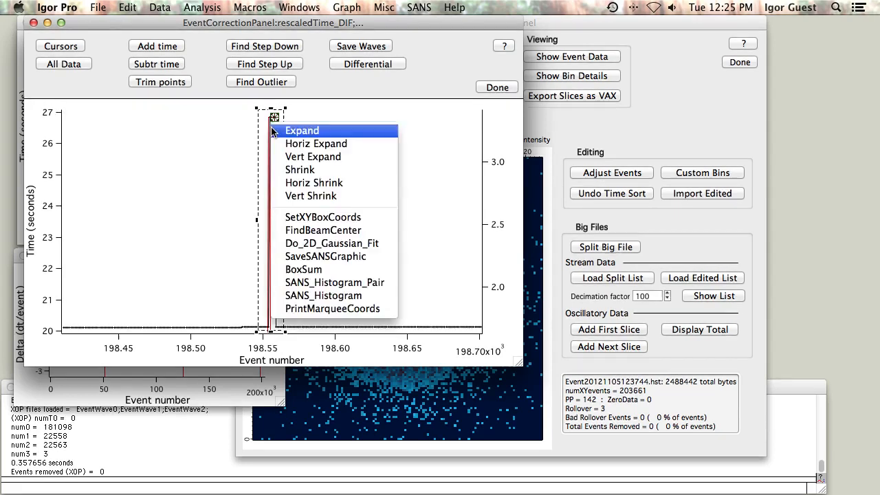
click(273, 130)
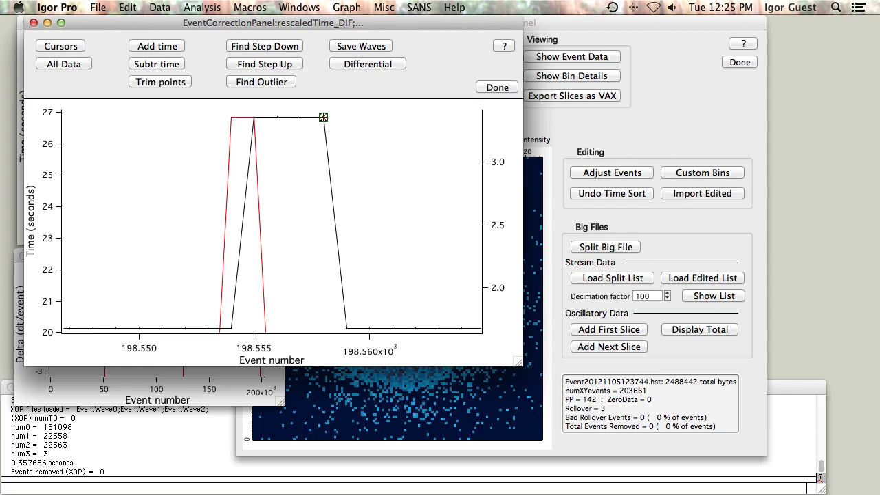
drag(324, 117, 254, 118)
click(148, 82)
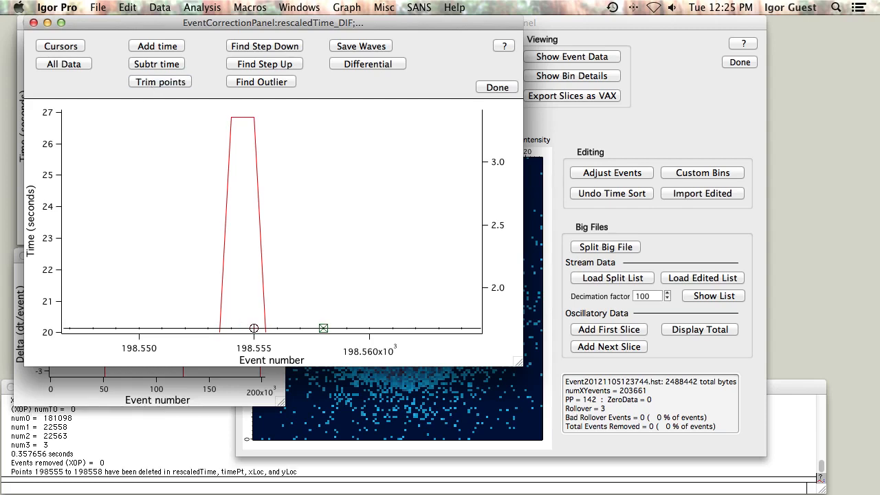
Return to all data and zoom in closely on the time jump near event 125,425.
click(69, 63)
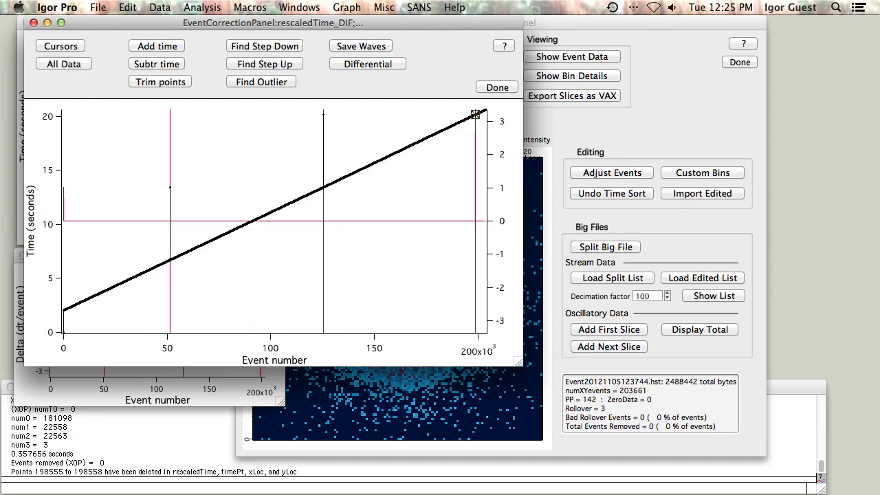
click(382, 66)
drag(317, 194, 332, 109)
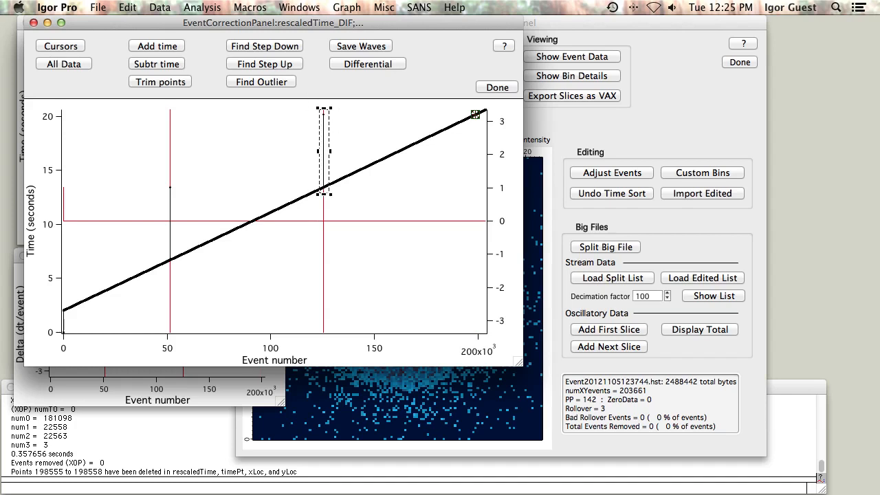
click(324, 128)
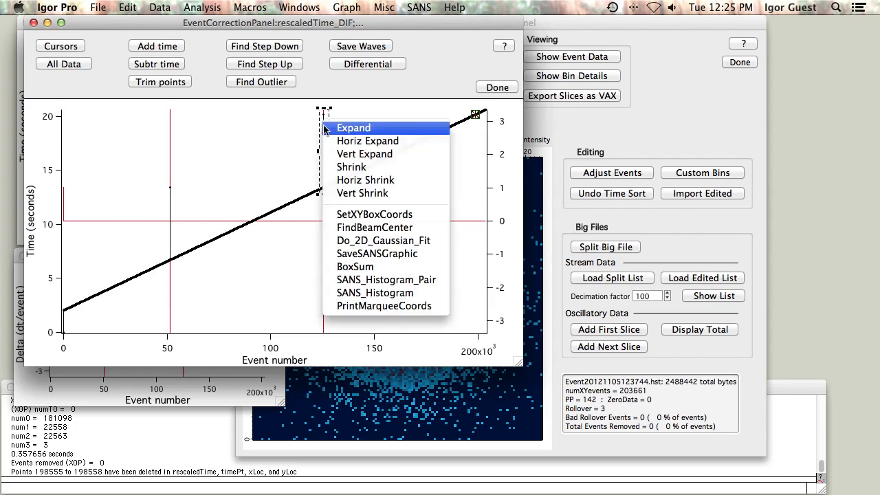
click(327, 129)
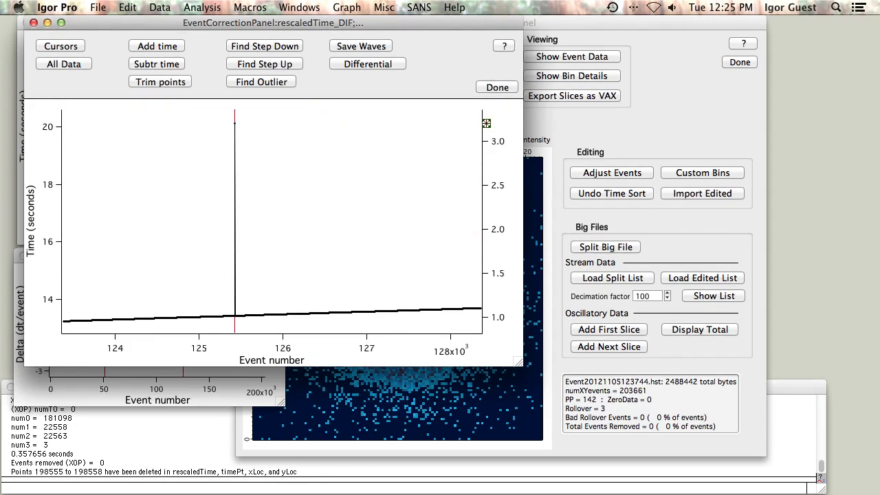
drag(246, 324, 227, 118)
click(241, 136)
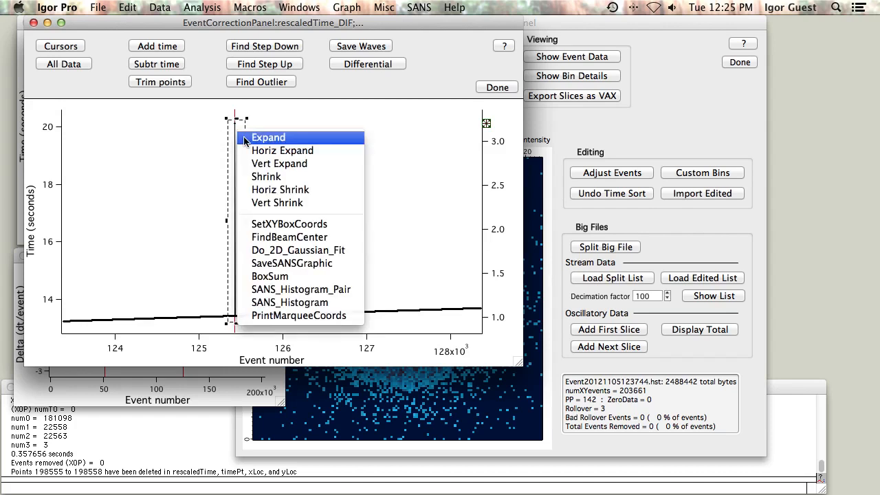
click(245, 139)
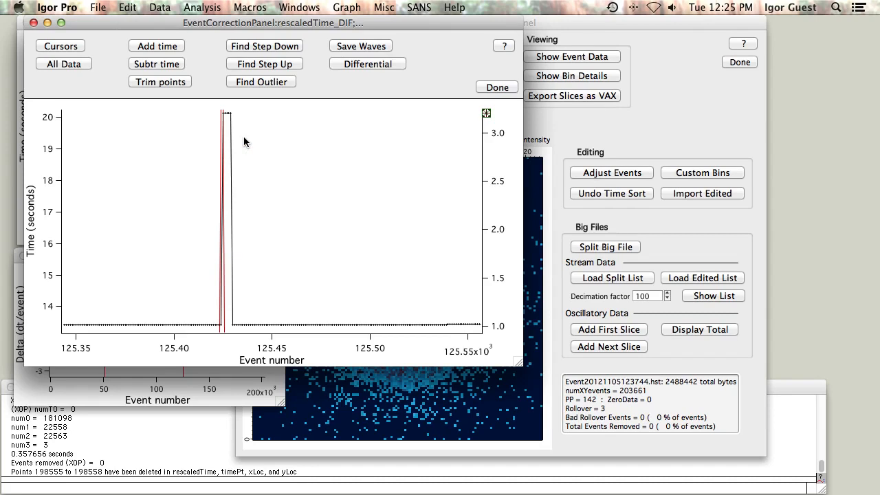
mouse_move(247, 331)
mouse_down()
mouse_move(227, 303)
mouse_move(185, 130)
mouse_move(246, 332)
mouse_up()
click(219, 115)
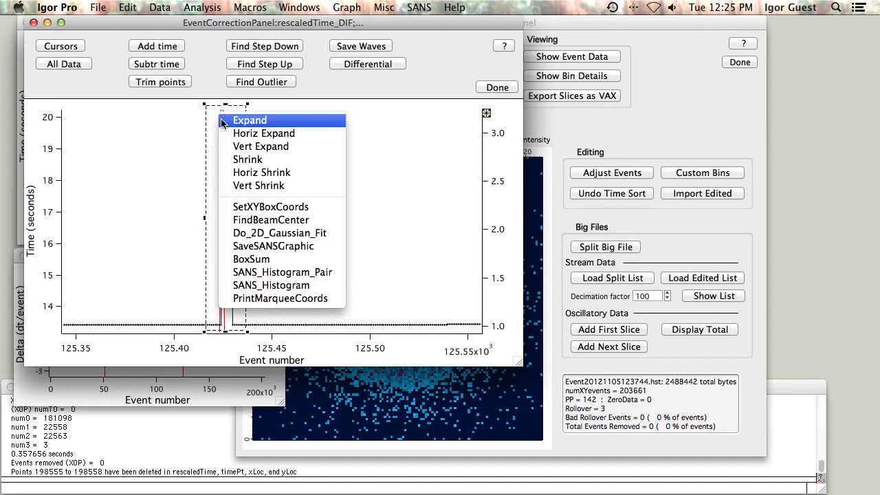
click(221, 120)
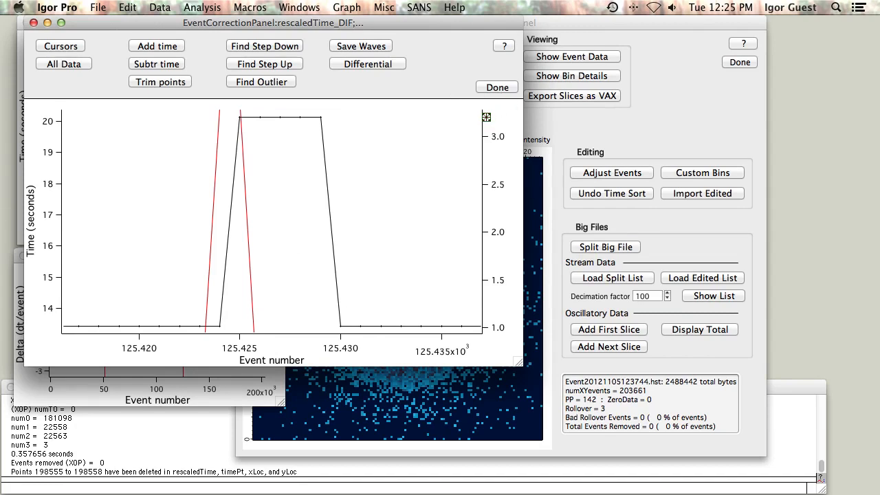
Set cursors A and B on the raised points near event 125,425 and subtract the time jump between them.
drag(486, 116, 240, 117)
drag(486, 117, 321, 117)
click(69, 48)
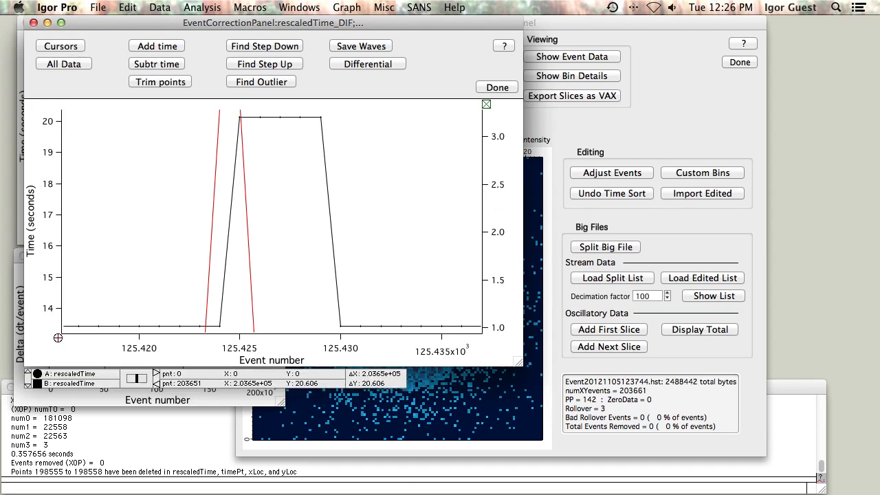
drag(486, 104, 321, 117)
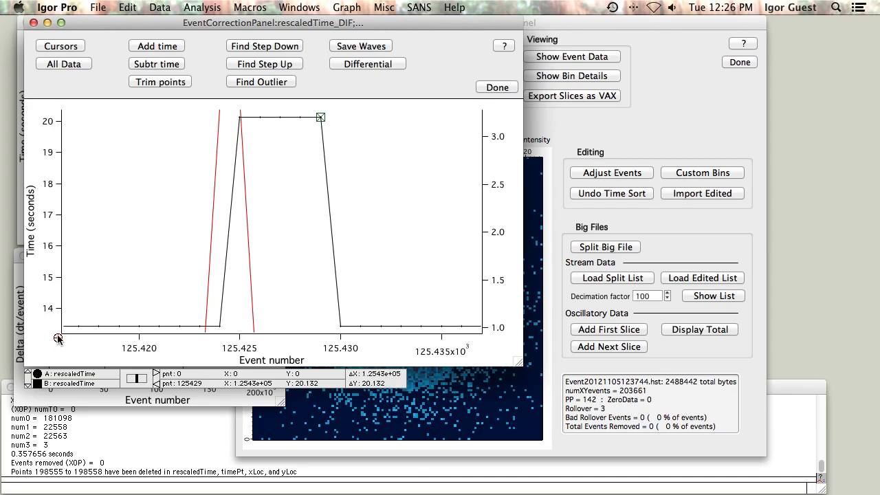
drag(58, 338, 239, 117)
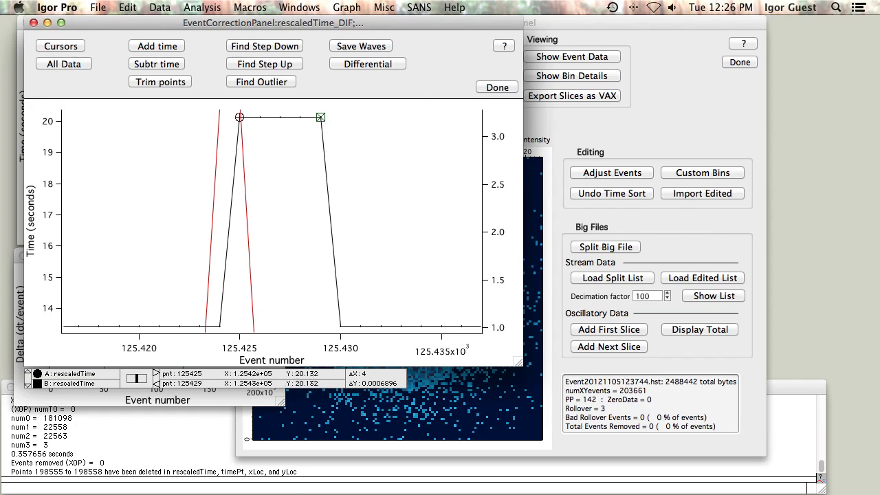
drag(321, 117, 340, 325)
key(Left)
click(174, 66)
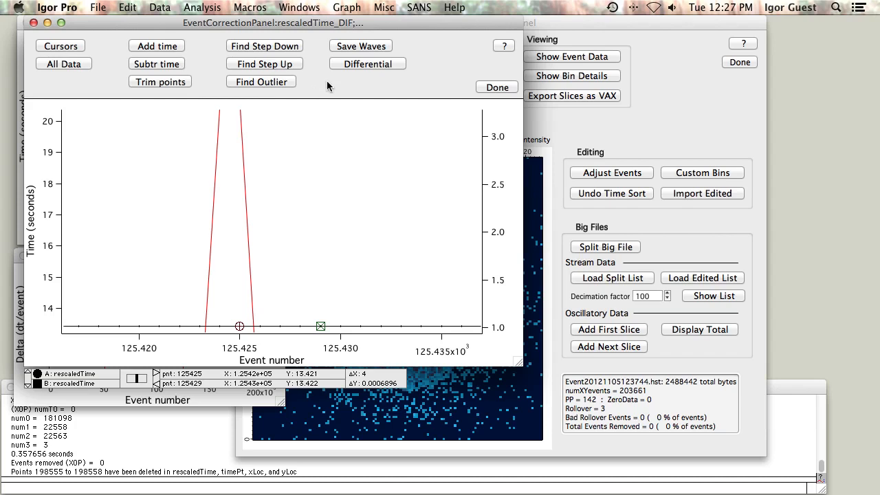
Return to all data and zoom in closely on the time jump near event 51,490.
click(72, 65)
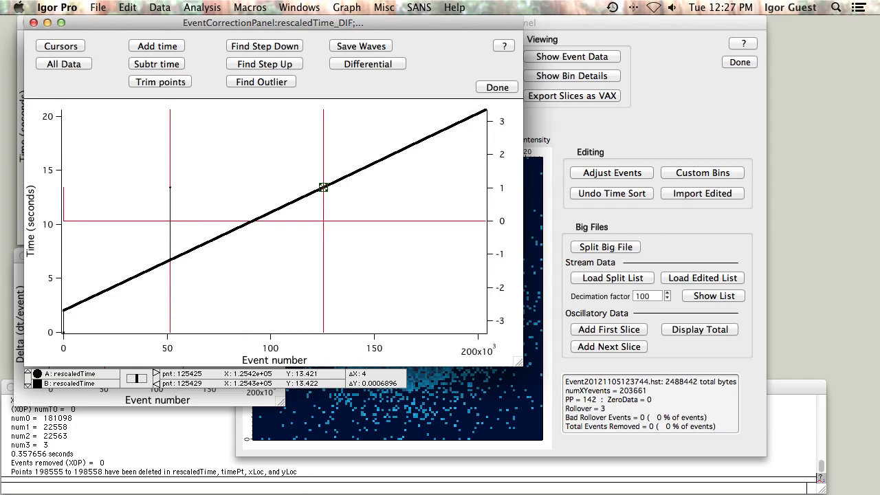
drag(167, 202, 179, 268)
click(173, 258)
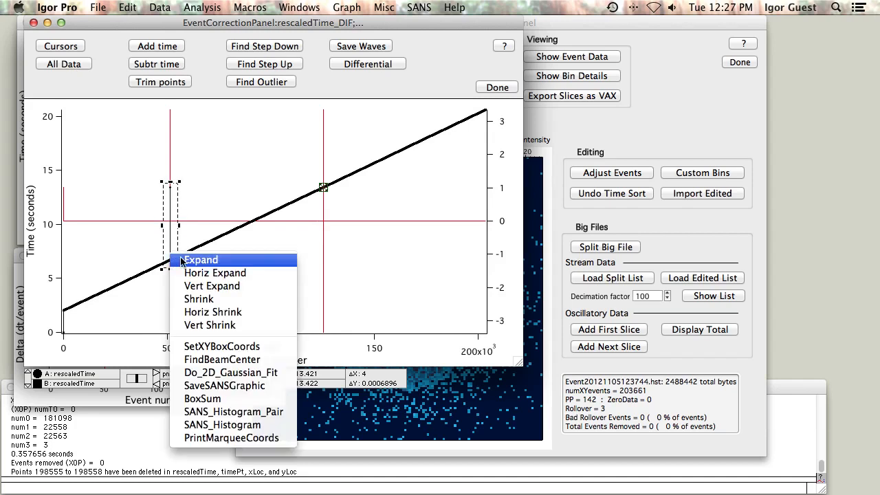
click(199, 260)
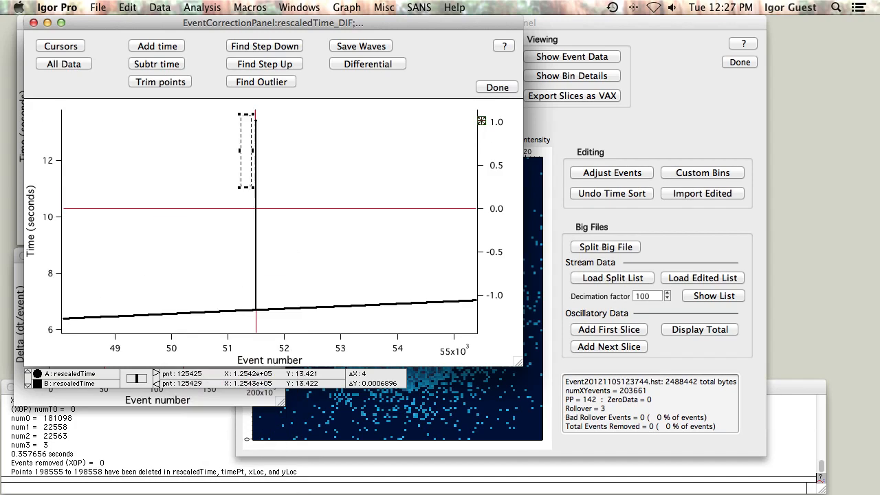
click(257, 307)
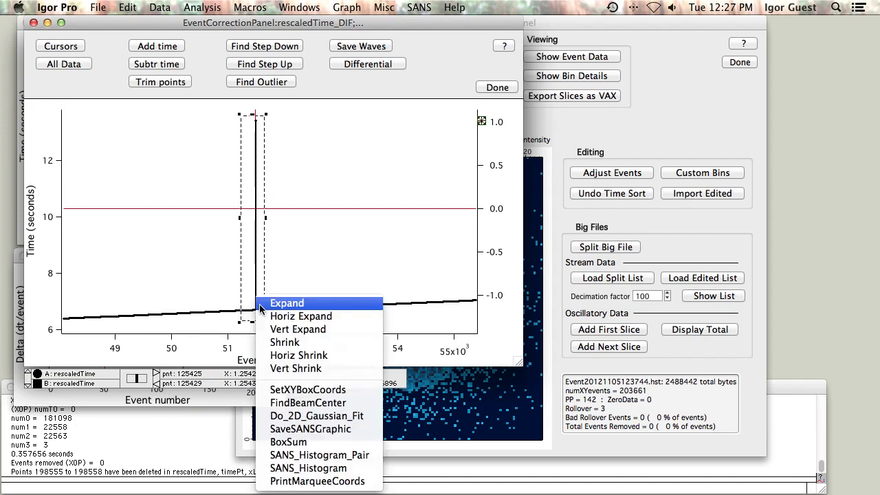
click(260, 309)
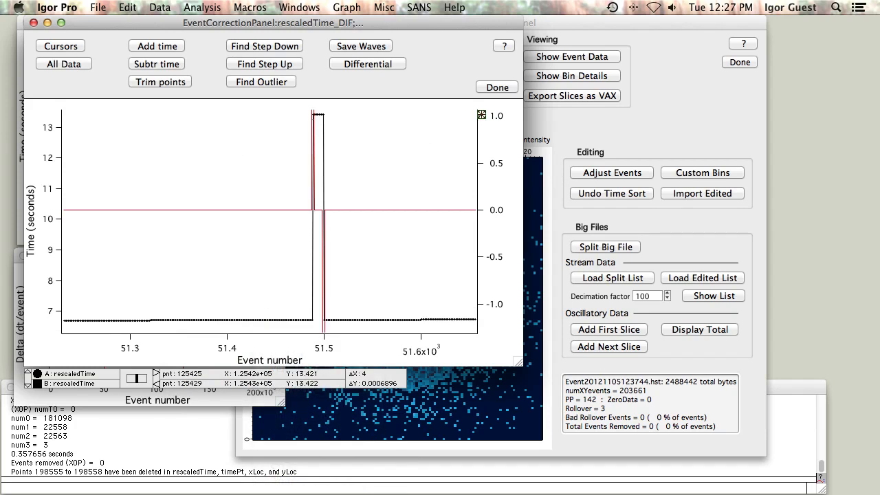
Set cursors A and B on the raised points near event 51,490 and subtract the time jump between them.
drag(481, 114, 312, 320)
key(Right)
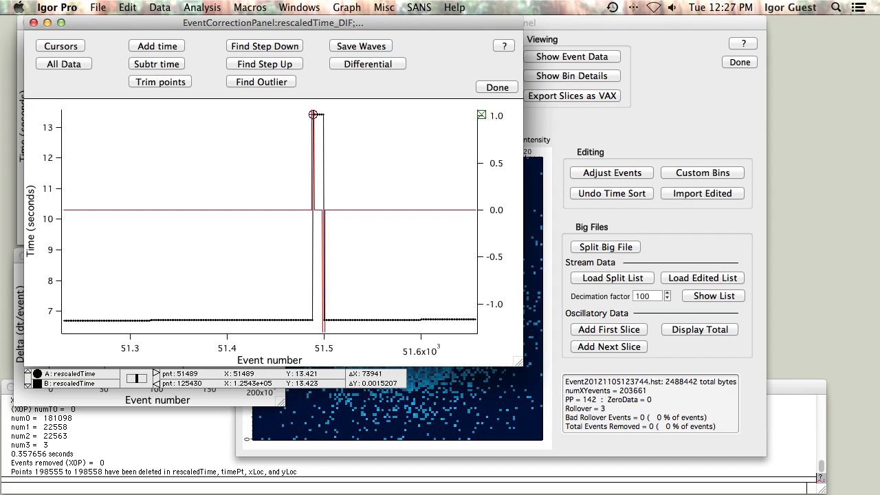
drag(481, 114, 324, 114)
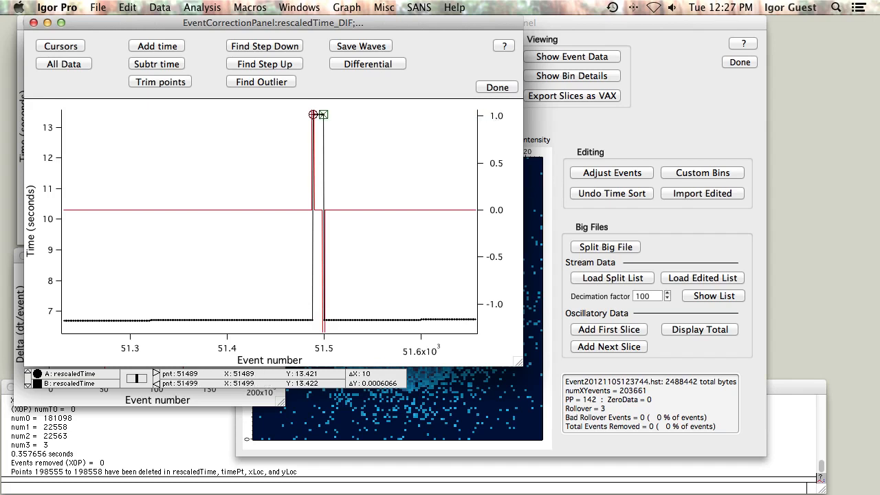
click(144, 66)
Return to all data and zoom in on the very first events near event 0.
click(71, 64)
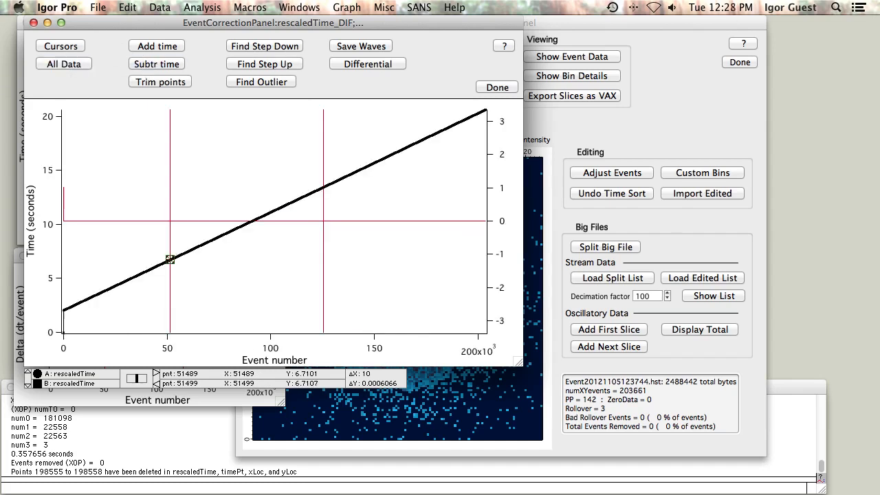
drag(58, 298, 77, 336)
click(74, 329)
click(90, 303)
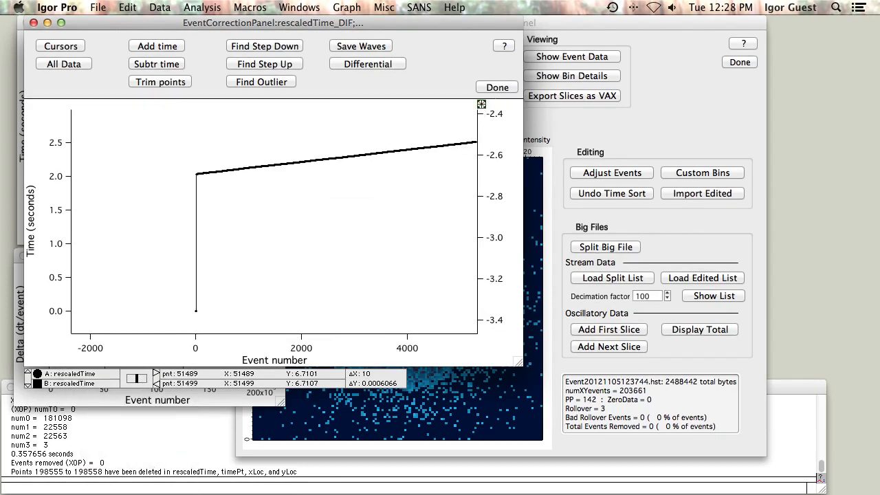
Place cursor A on event 0 and cursor B on event 14, then trim the points between them.
drag(481, 103, 196, 311)
key(Left)
key(Left)
key(Left)
key(Left)
key(Left)
key(Left)
key(Left)
key(Left)
key(Left)
key(Left)
key(Left)
key(Left)
key(Left)
drag(481, 104, 196, 174)
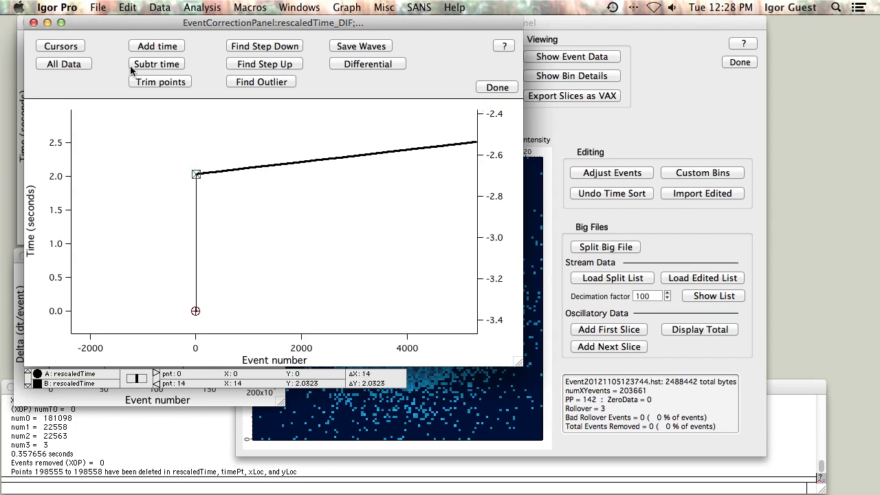
click(167, 83)
Return to all data and recompute the differentiated time trace.
click(75, 65)
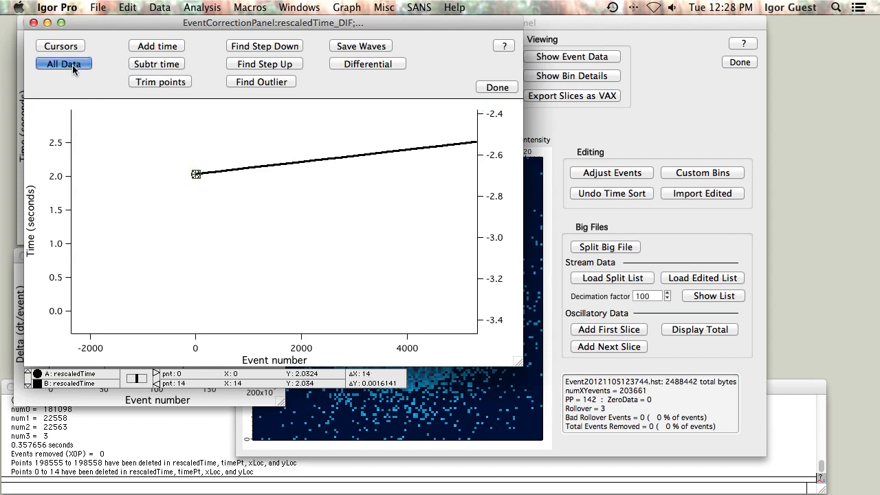
click(358, 64)
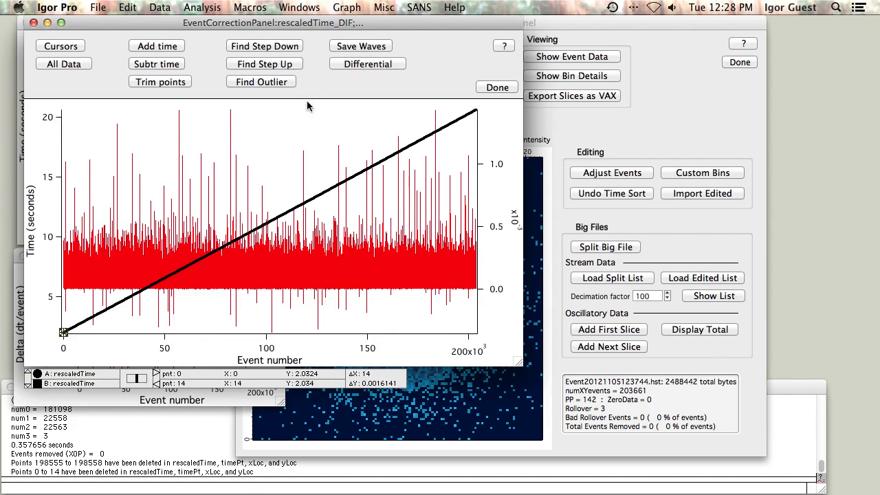
Save the corrected waves to the Desktop as newDataCorrected.itx.
click(357, 48)
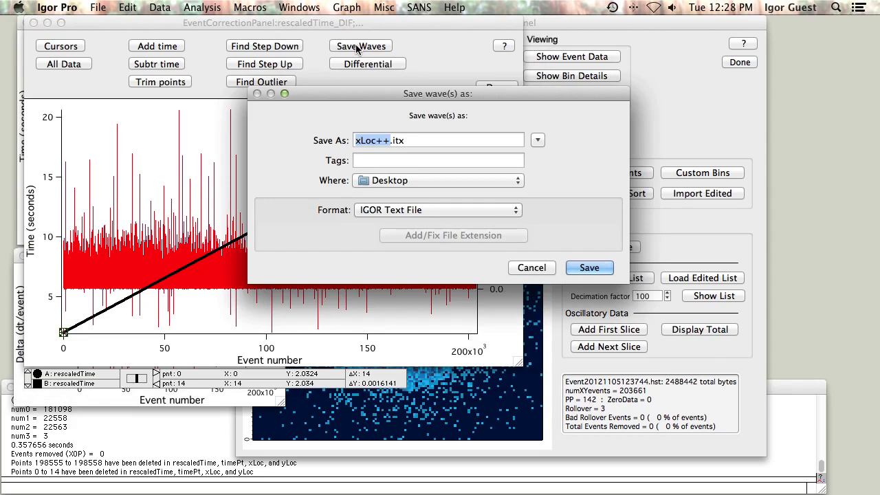
text(newDar)
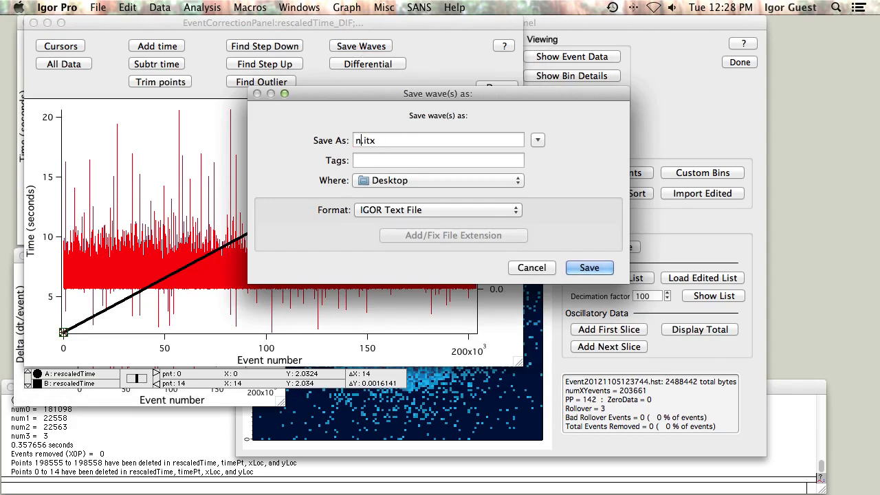
key(BackSpace)
text(taCorrected)
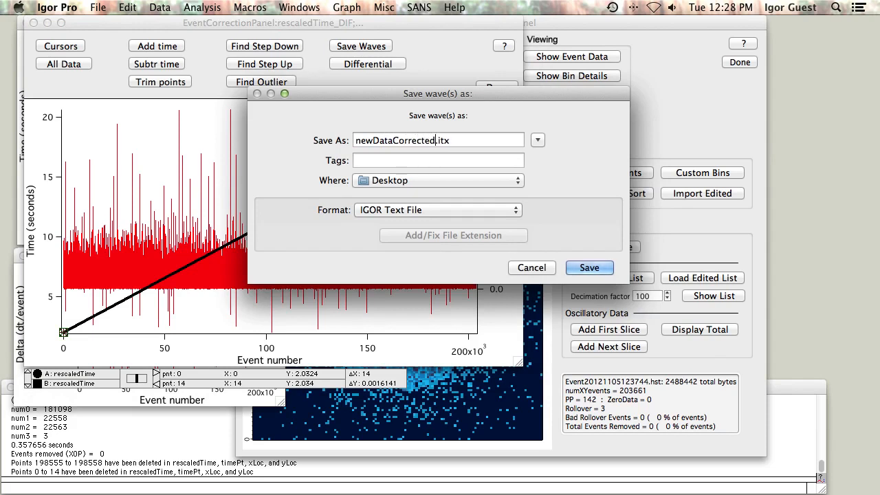
key(Return)
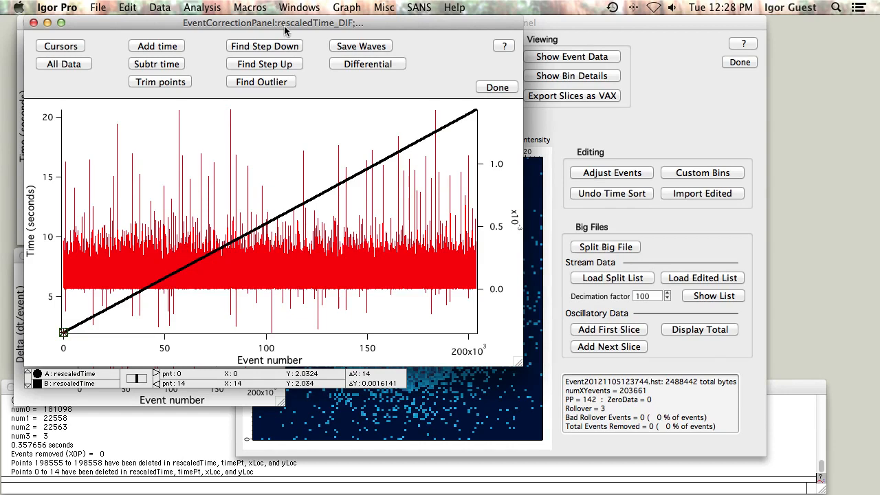
Close the correction panel and rebin the event data with Equal bin spacing.
drag(285, 31, 346, 43)
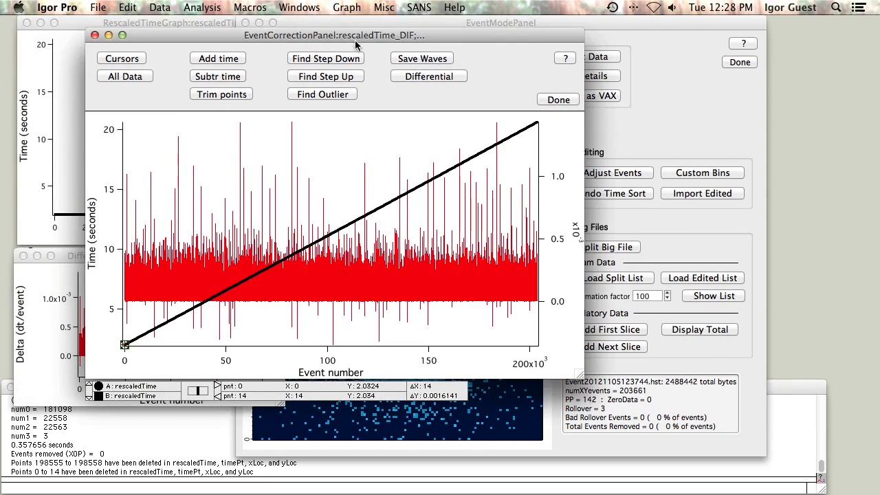
click(543, 105)
click(302, 23)
click(462, 88)
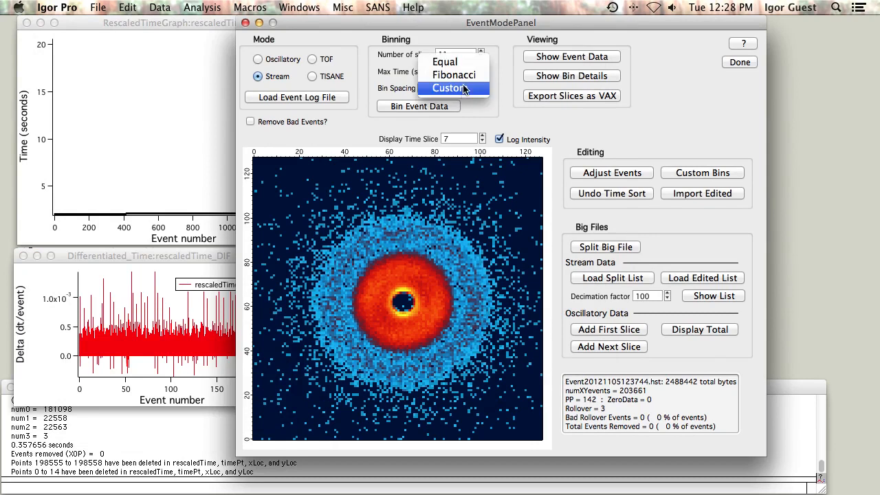
click(453, 63)
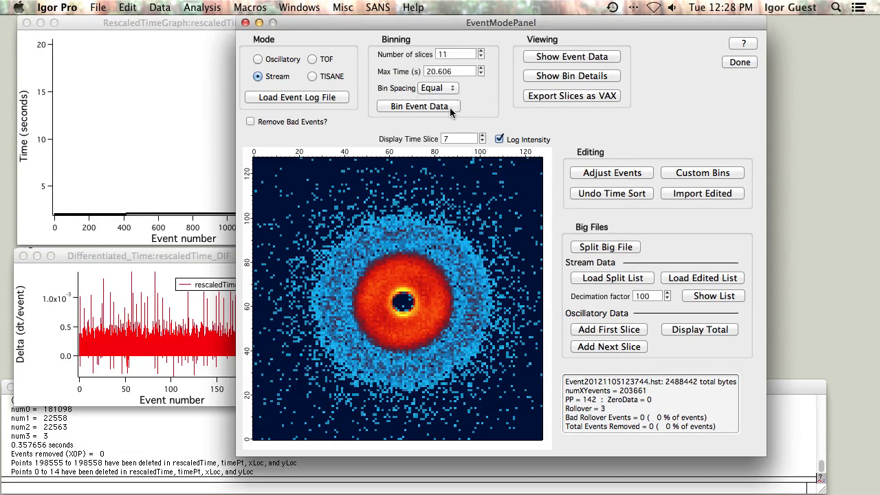
click(452, 108)
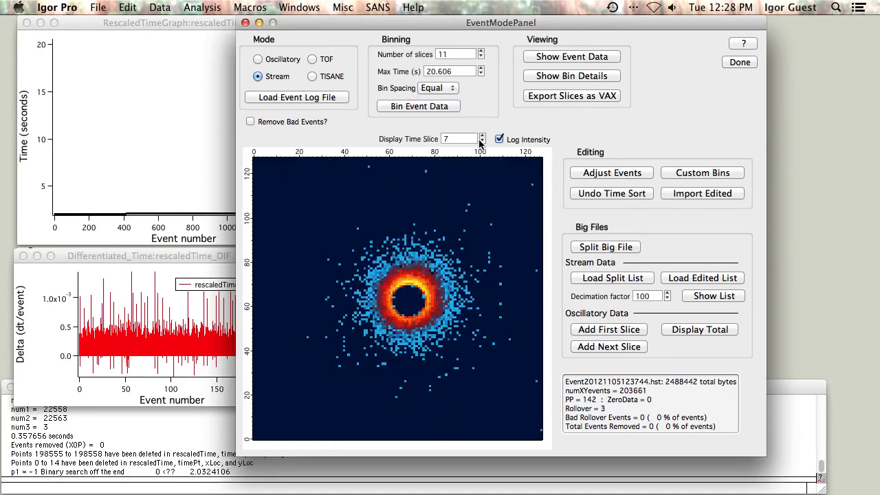
Set the displayed time slice to 4.
click(483, 136)
click(483, 136)
click(483, 136)
click(483, 140)
click(482, 141)
click(483, 141)
click(483, 141)
click(483, 141)
click(482, 141)
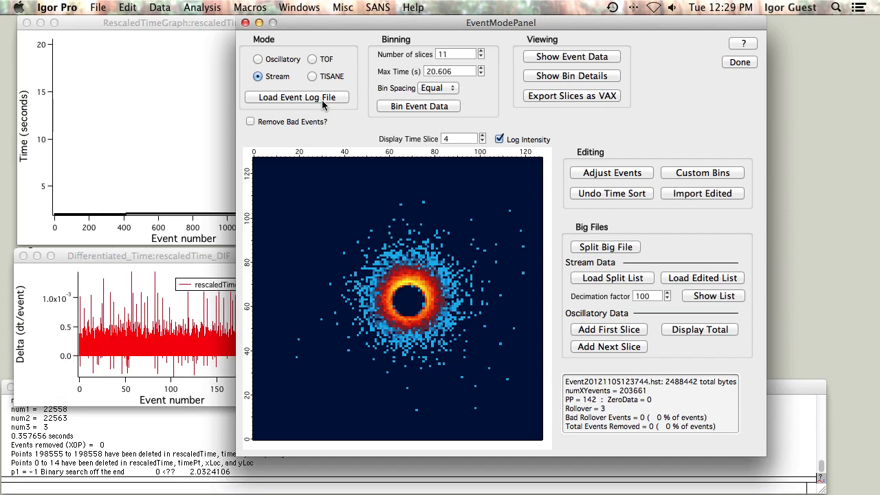
Import the edited file newDataCorrected.itx from the Desktop.
click(704, 196)
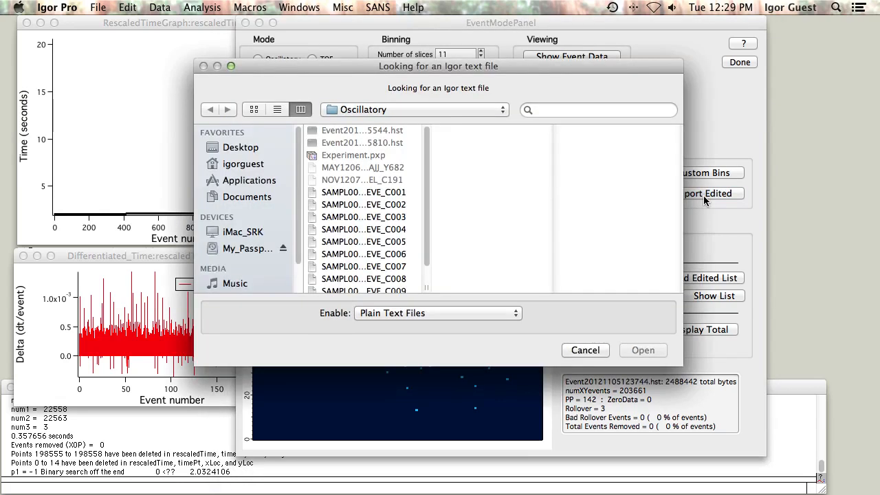
click(375, 110)
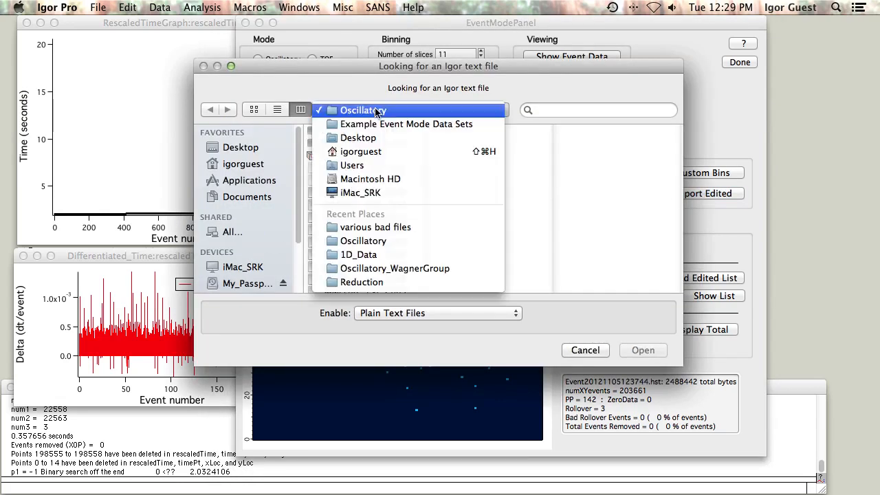
click(371, 138)
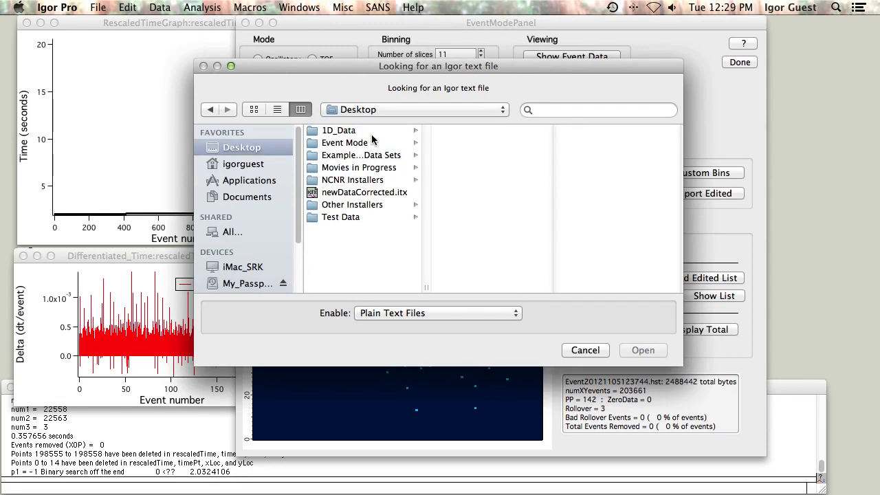
click(365, 192)
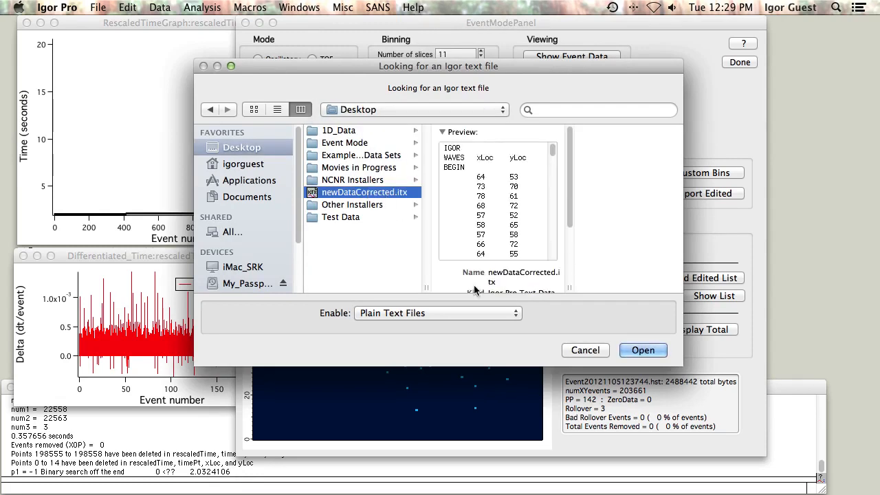
click(643, 350)
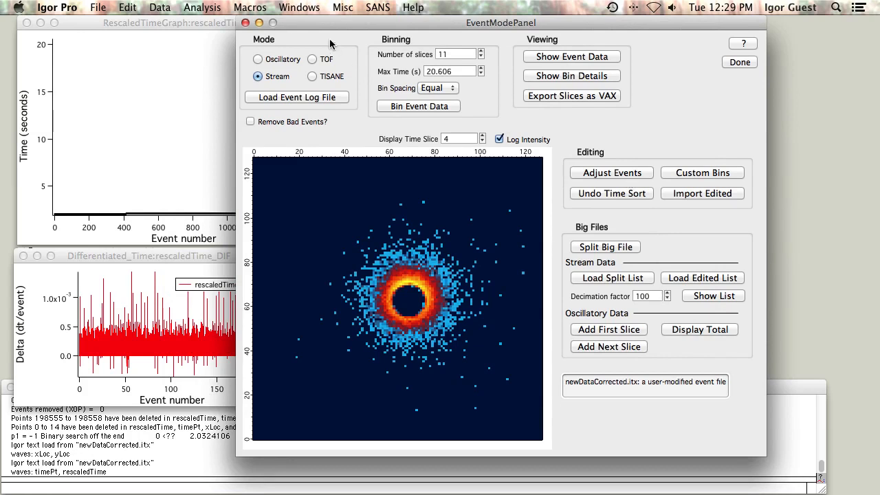
Enable Remove Bad Events and load the event log Event20121105123744.hst from the various bad files folder.
click(287, 121)
click(295, 98)
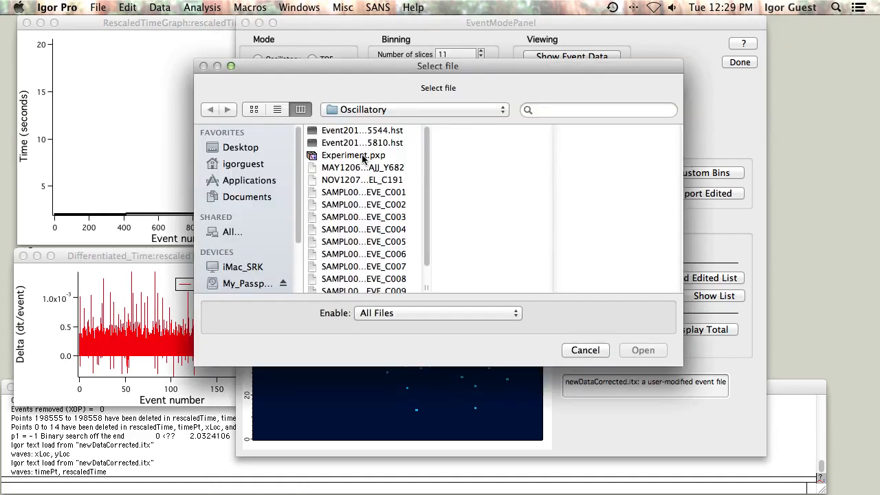
click(394, 110)
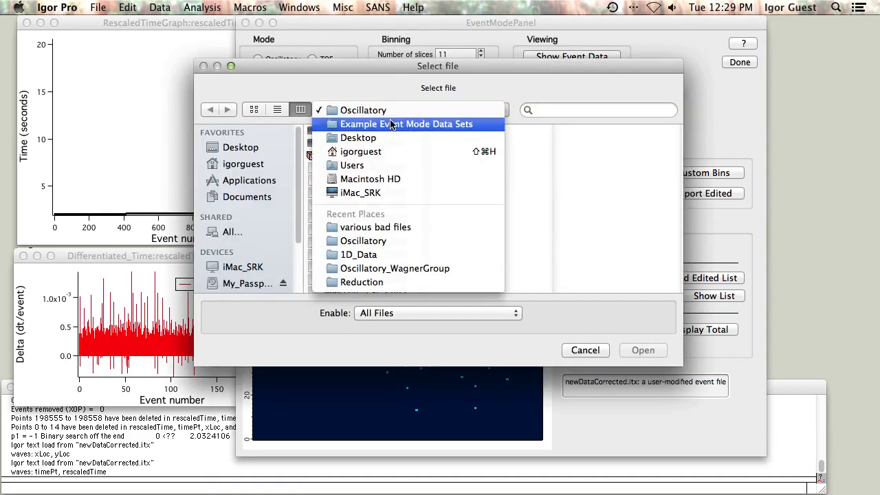
click(393, 125)
click(377, 179)
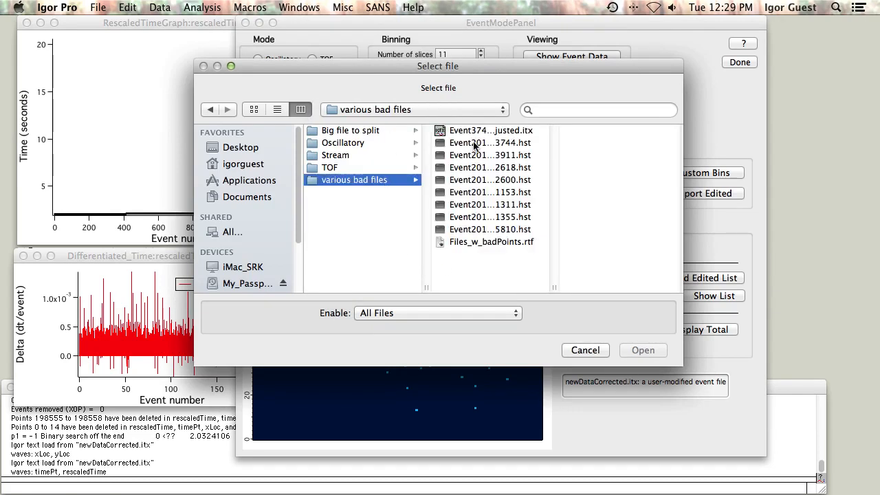
click(473, 142)
click(633, 351)
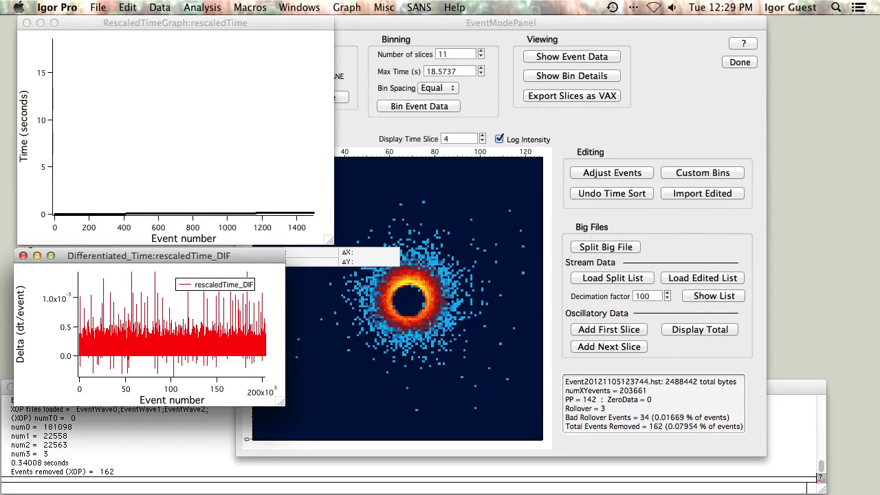
Autoscale the rescaled time graph to show all events and bring the Event Mode Panel forward.
click(180, 200)
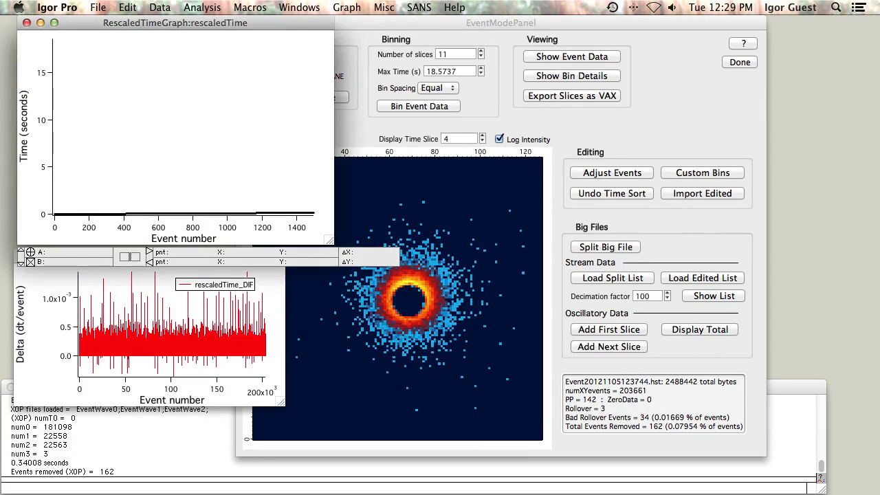
key(super+a)
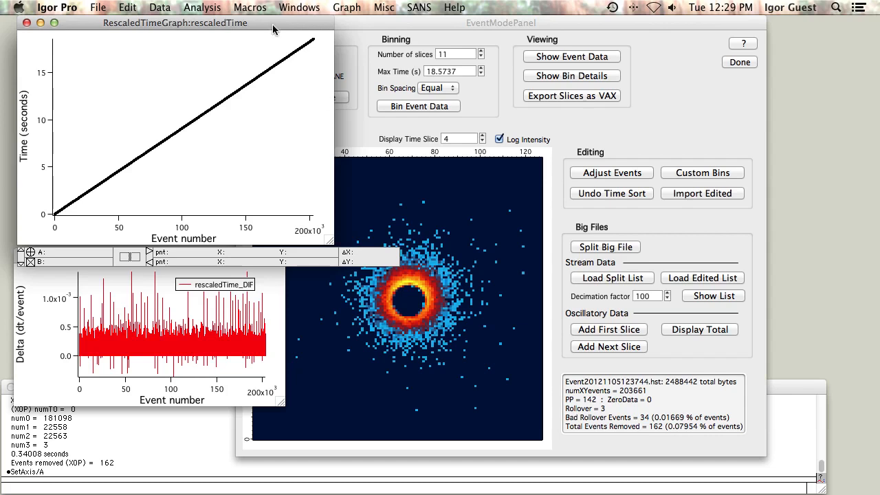
mouse_move(272, 24)
mouse_down()
mouse_move(273, 130)
mouse_move(308, 155)
mouse_move(271, 29)
mouse_up()
click(365, 28)
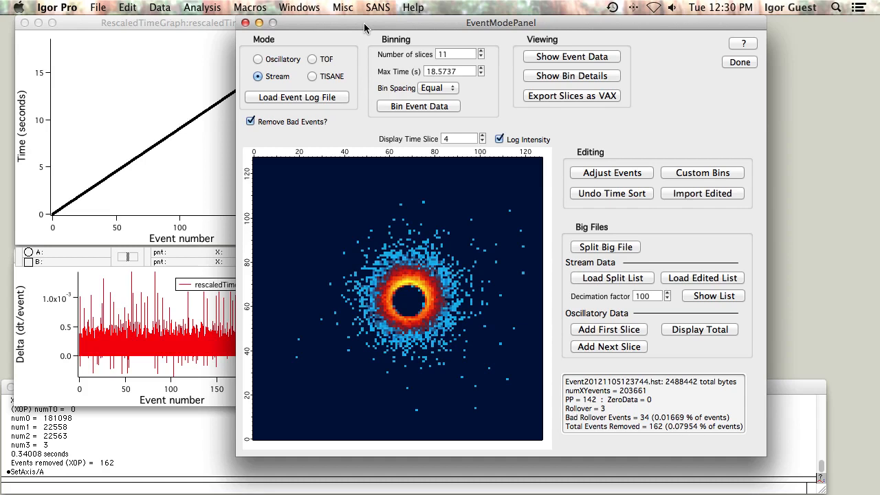
drag(364, 27, 370, 27)
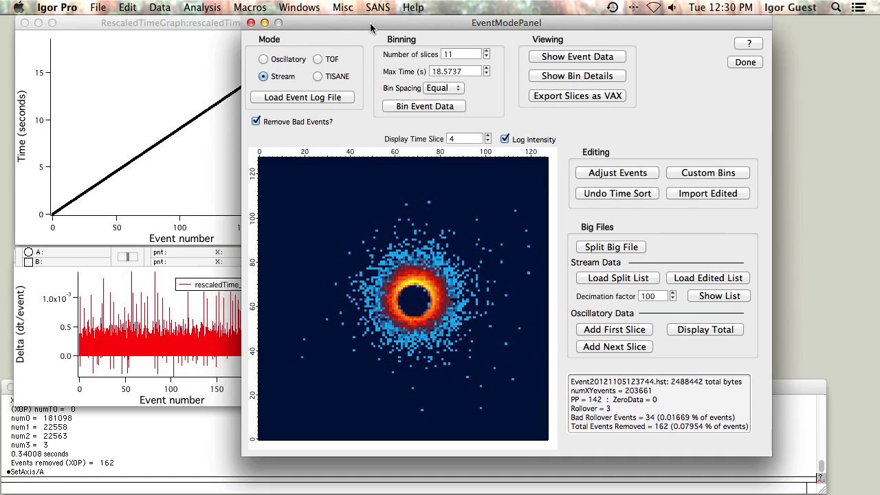